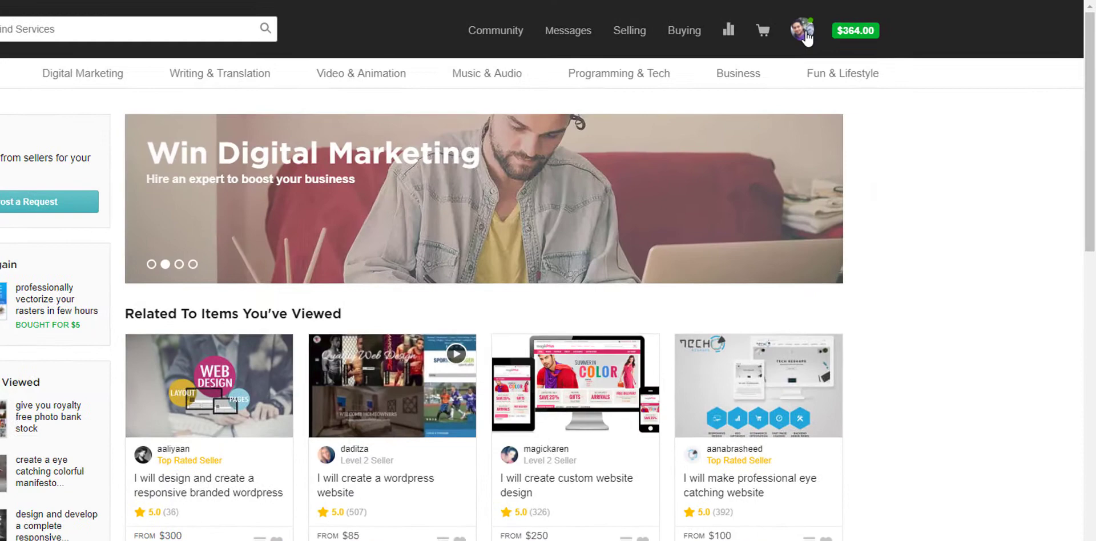
# Open the Help & Education Center from the profile avatar menu and scroll its trending topics
pyautogui.click(805, 32)
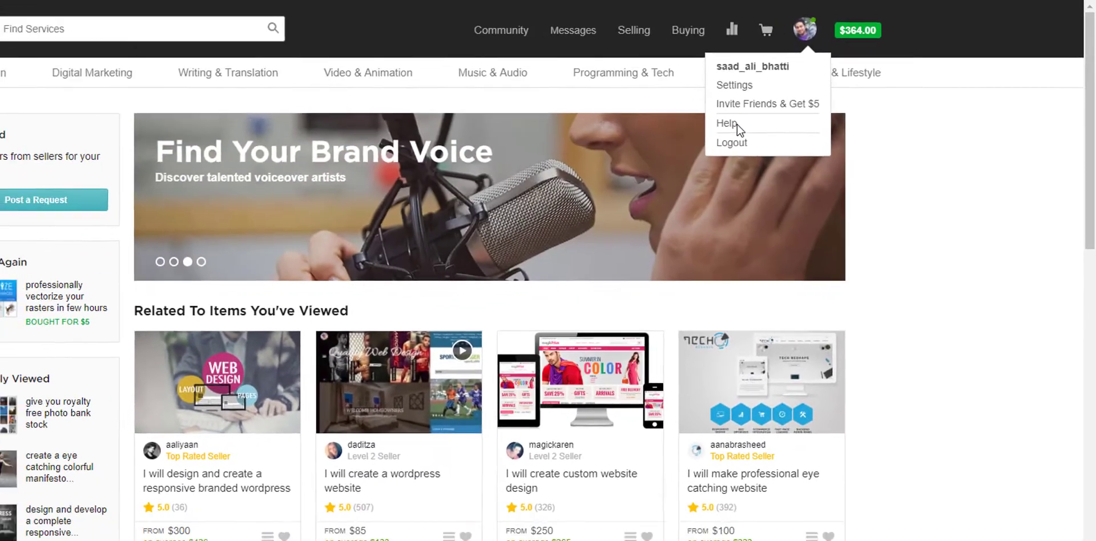
pyautogui.click(774, 124)
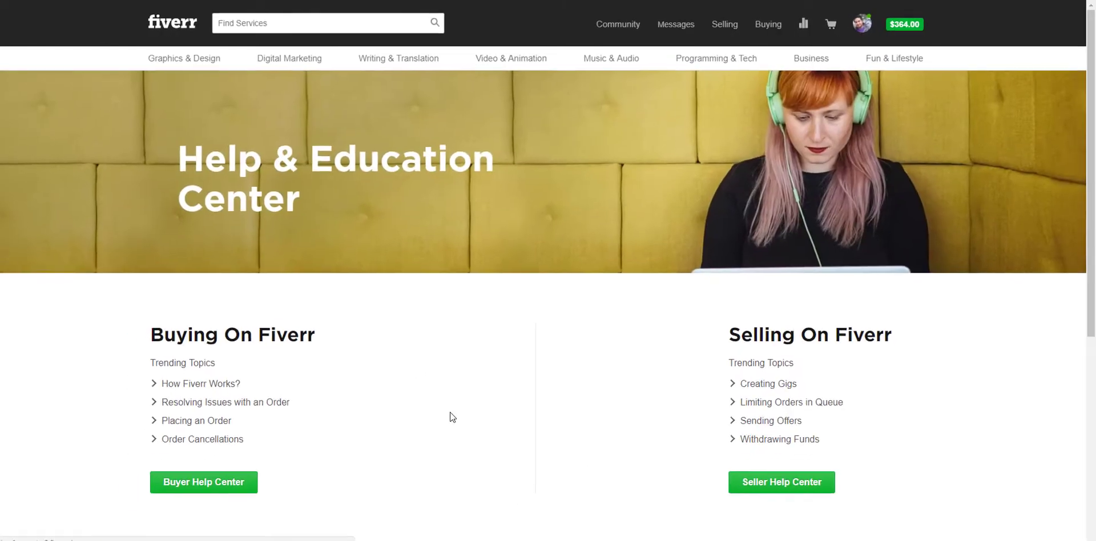
pyautogui.scroll(-2, 309, 343)
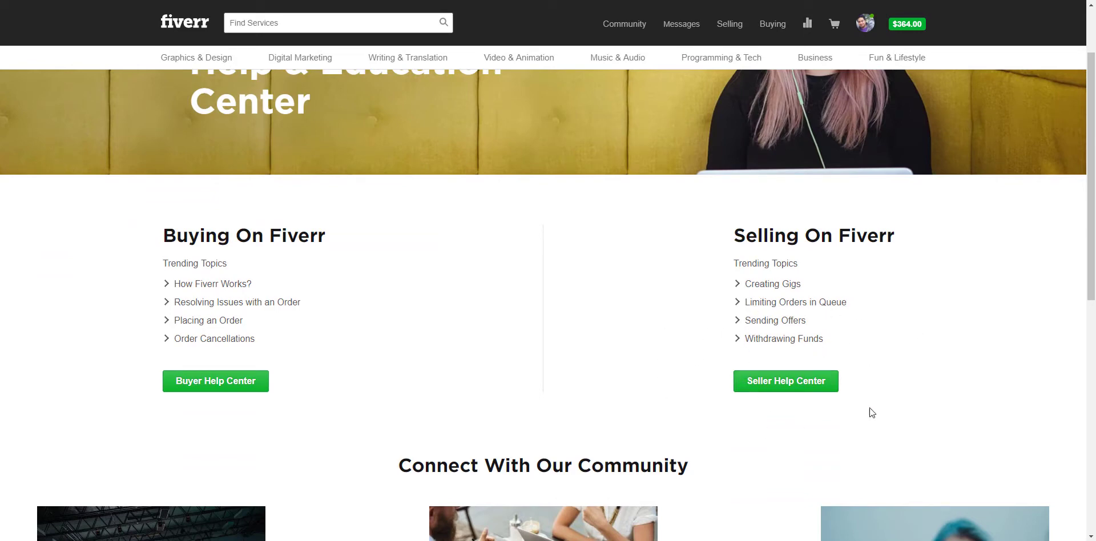
# Open the Seller Help Center, skim the How Fiverr Works article, then return to 'Do you still have questions?'
pyautogui.click(802, 383)
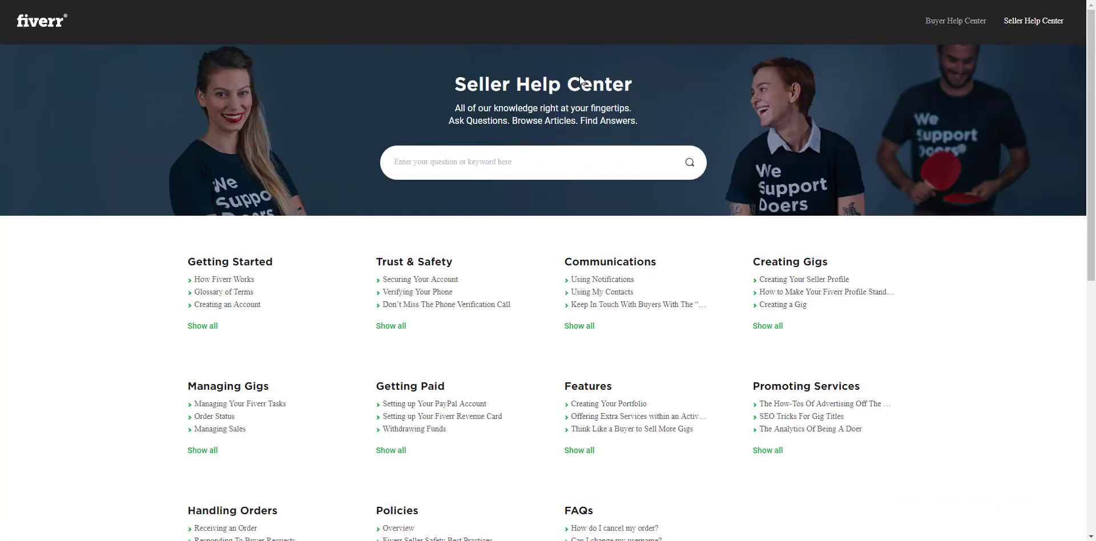
pyautogui.scroll(-2, 295, 258)
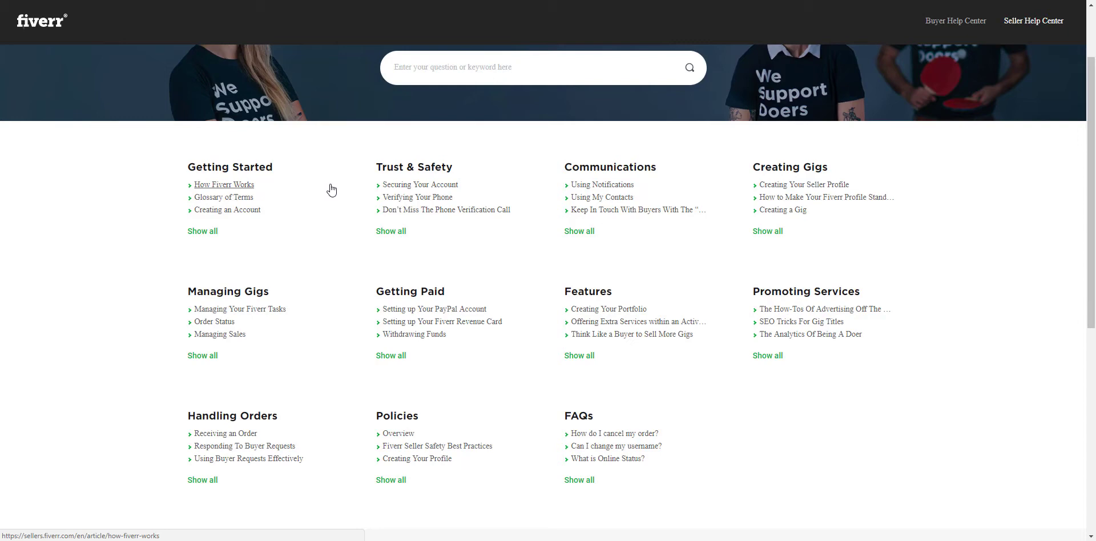
pyautogui.click(240, 184)
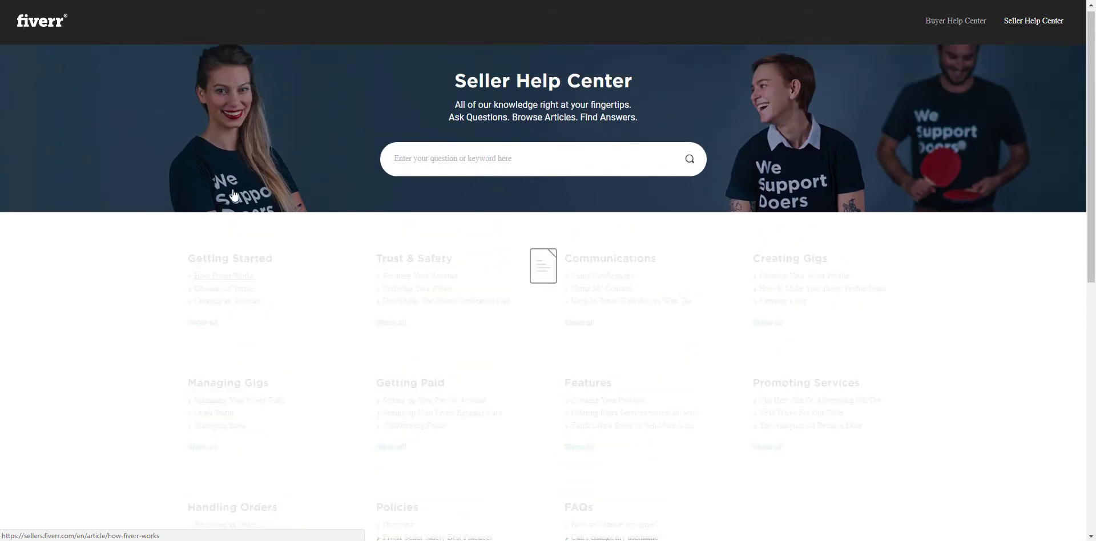
pyautogui.scroll(-2, 366, 218)
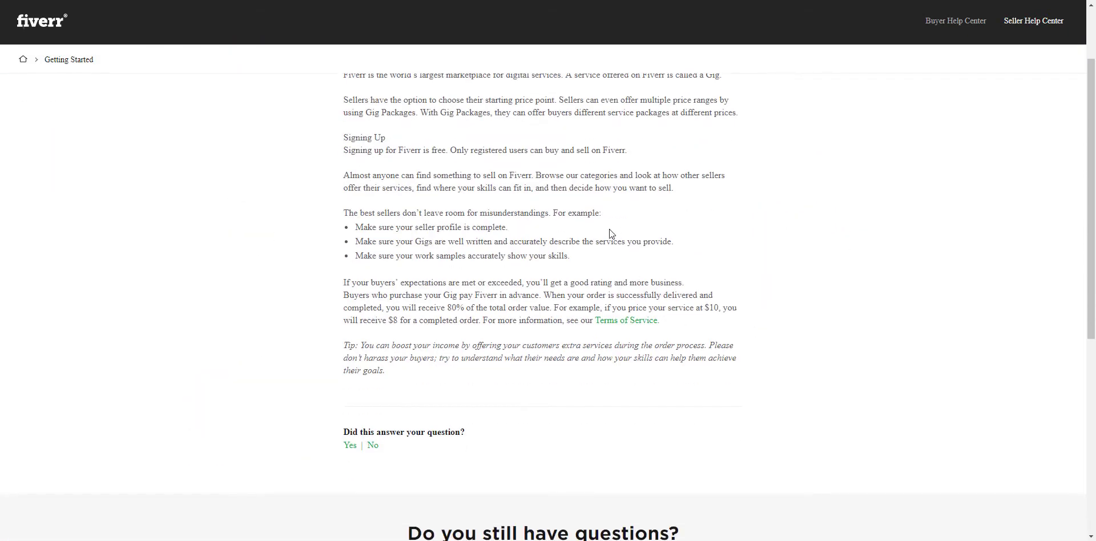
pyautogui.hotkey('alt', 'Left')
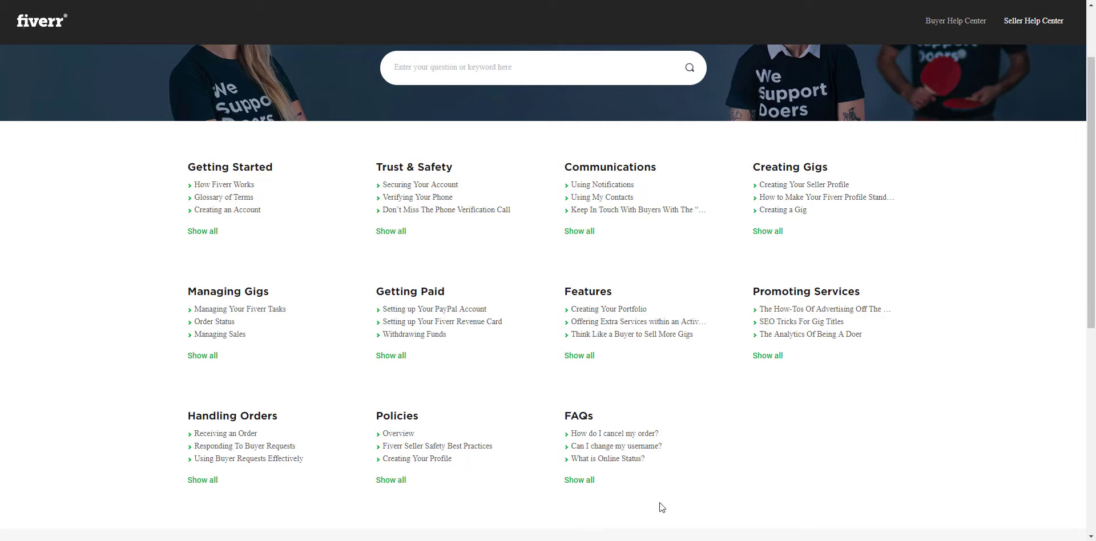
pyautogui.scroll(-3, 651, 457)
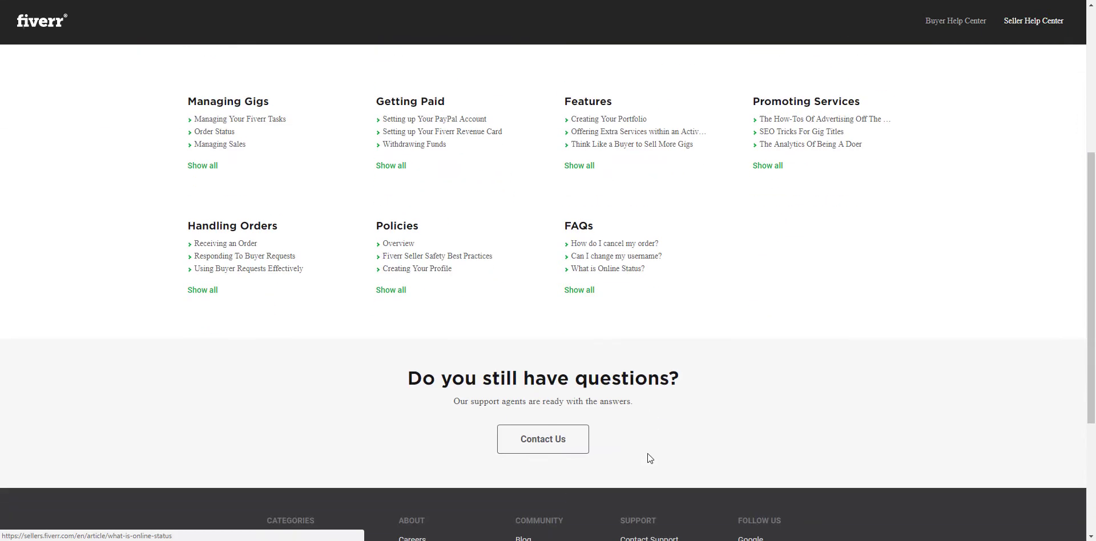
# Open the Submit a Request form via Contact Us and browse the subject options like Order Support
pyautogui.click(553, 438)
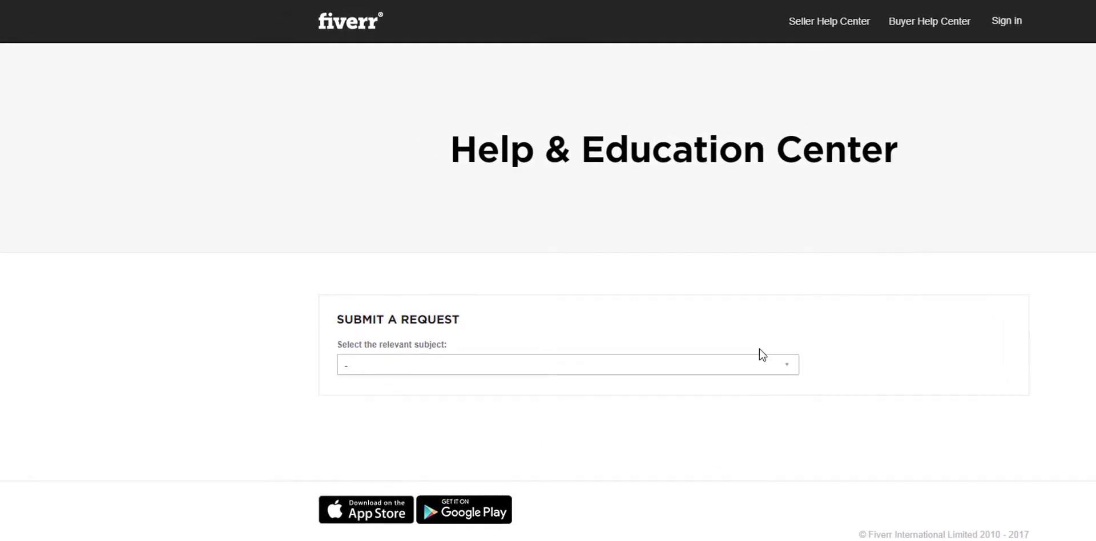
pyautogui.click(737, 368)
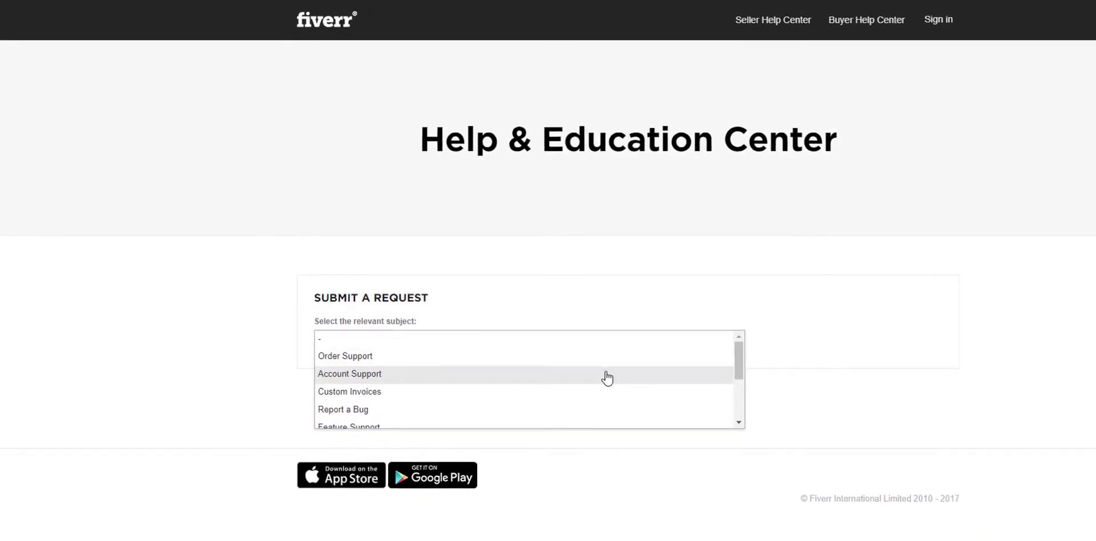
pyautogui.scroll(-3, 535, 356)
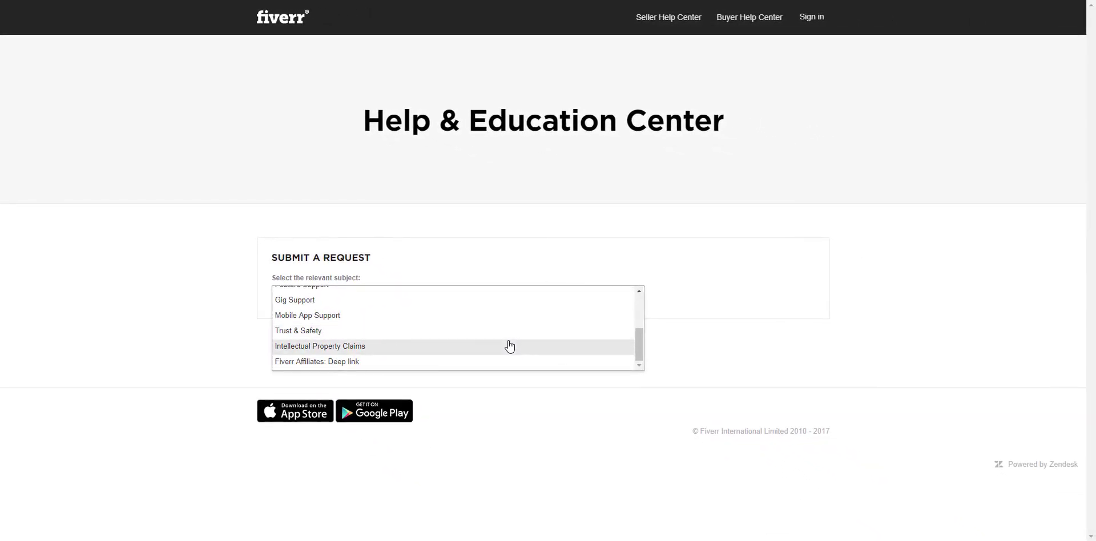
pyautogui.scroll(3, 510, 346)
pyautogui.scroll(2, 510, 346)
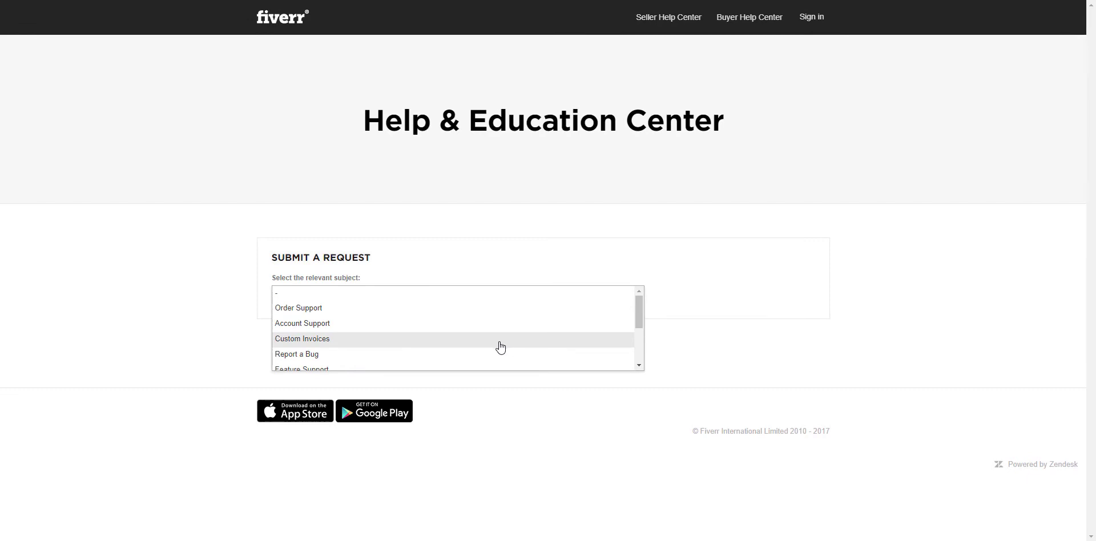
# Choose Account Support as the request subject and enter the contact e-mail address
pyautogui.click(343, 330)
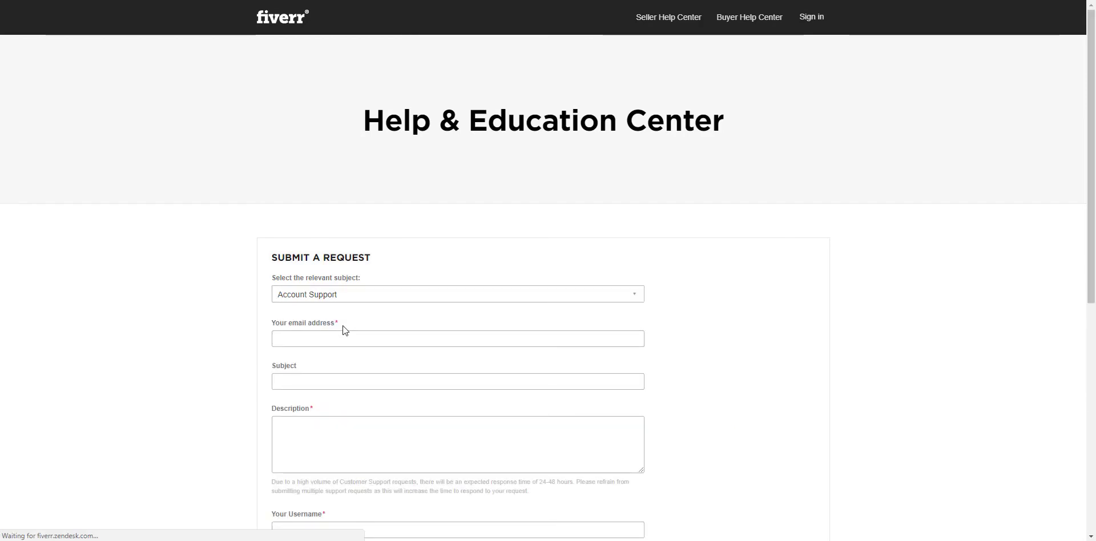
pyautogui.scroll(-2, 346, 324)
pyautogui.scroll(-2, 347, 322)
pyautogui.scroll(3, 346, 325)
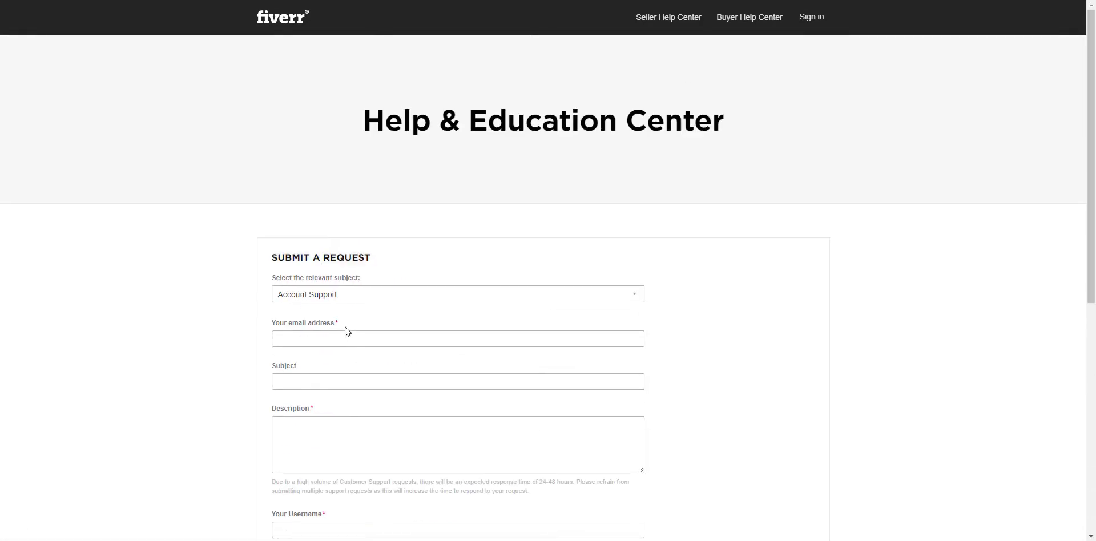
pyautogui.click(319, 337)
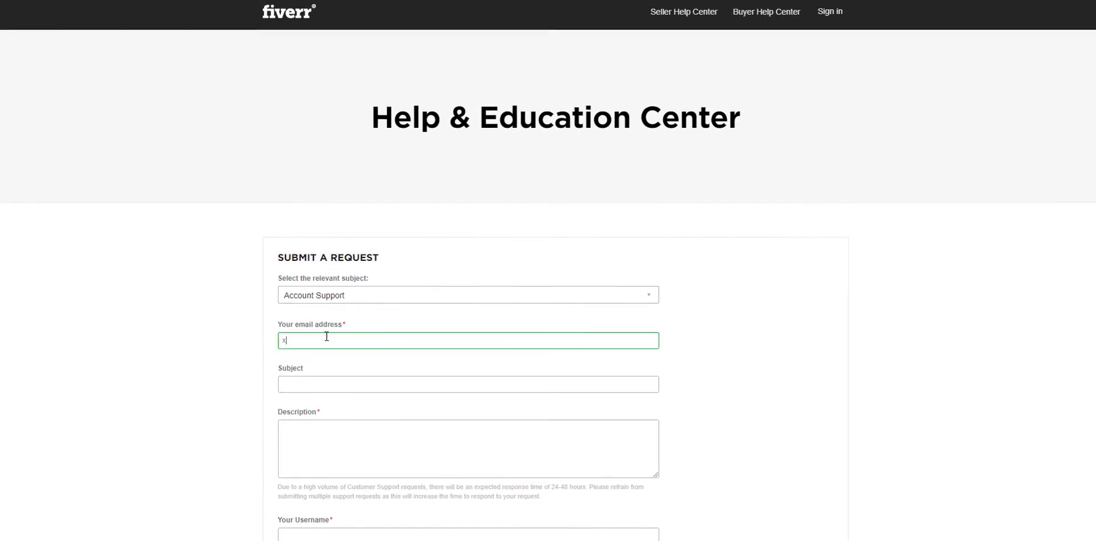
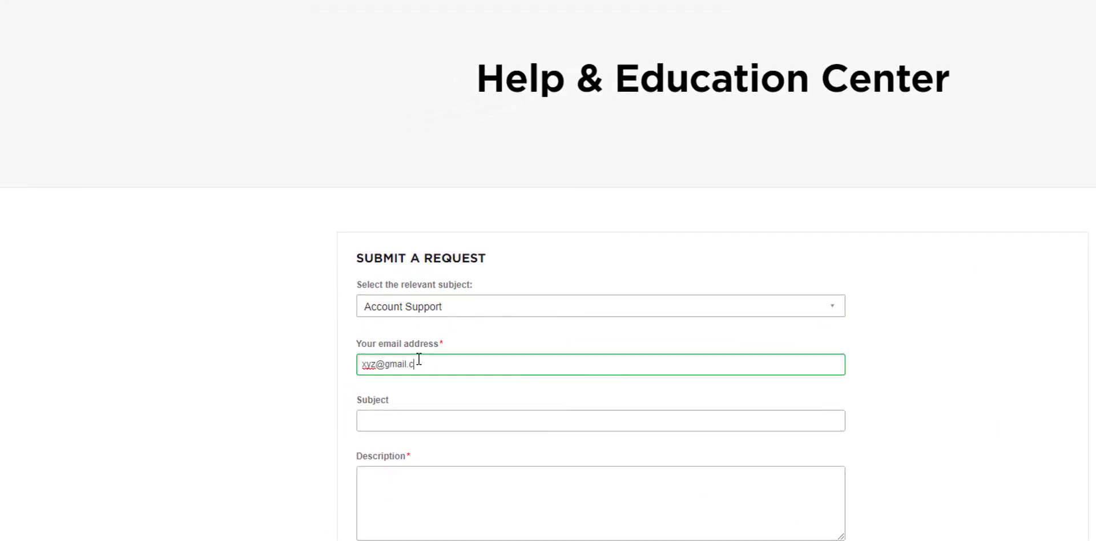
pyautogui.scroll(-2, 403, 365)
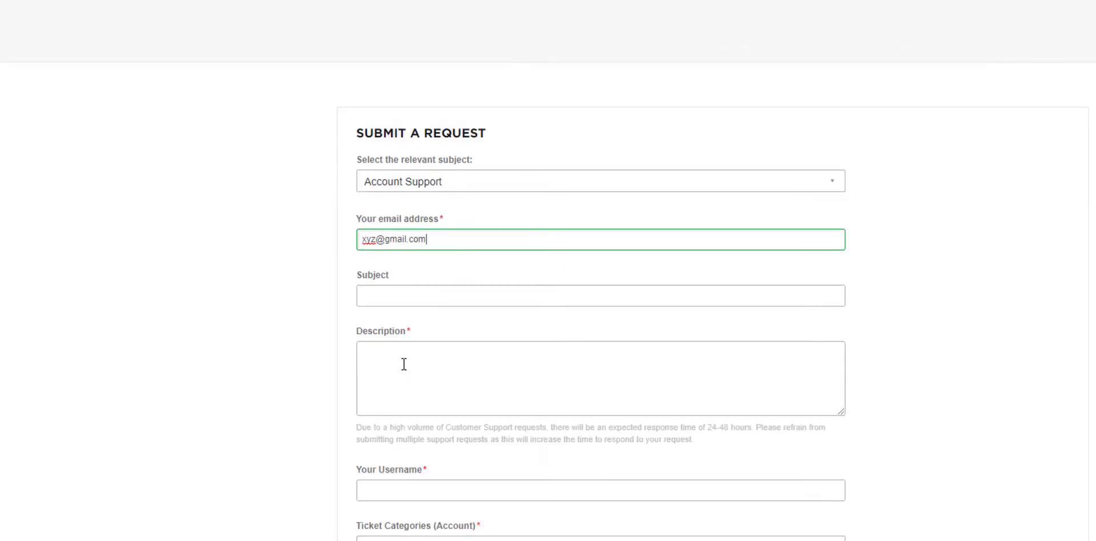
# Enter the subject line "I can't able to login my account", correcting the typo
pyautogui.click(392, 301)
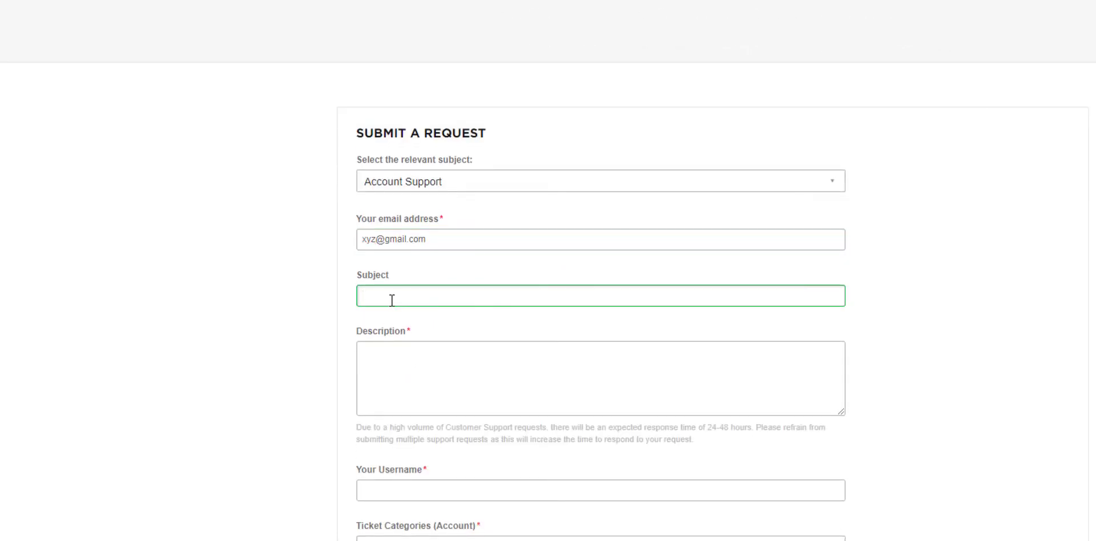
pyautogui.write('I cna')
pyautogui.press('BackSpace')
pyautogui.press('BackSpace')
pyautogui.write("an't")
pyautogui.write(' able to lo')
pyautogui.write('gin my ac')
pyautogui.write('count')
# Move through the Description and Username fields and look up the account username in the profile menu
pyautogui.click(396, 384)
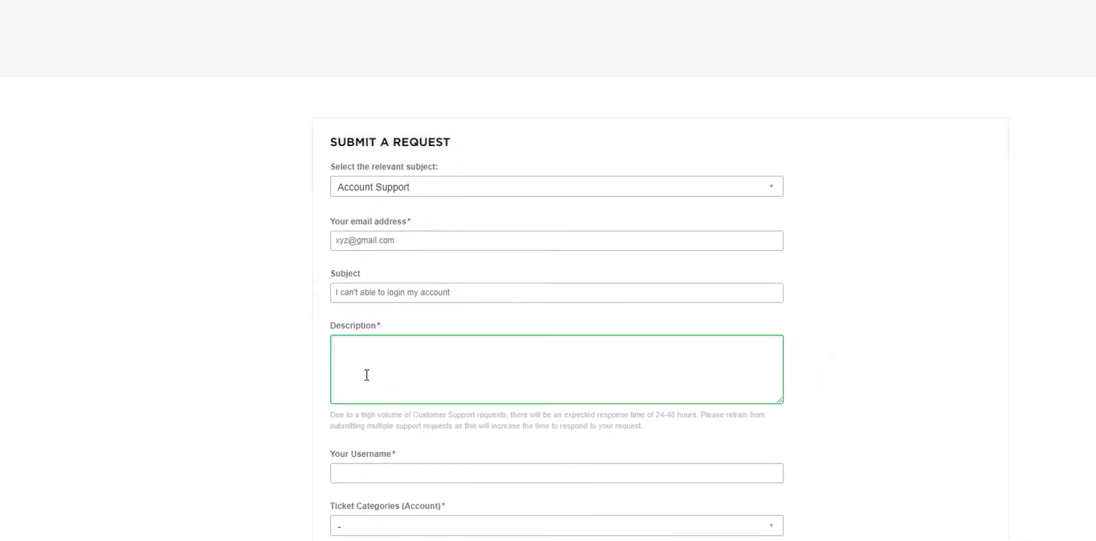
pyautogui.scroll(-2, 308, 382)
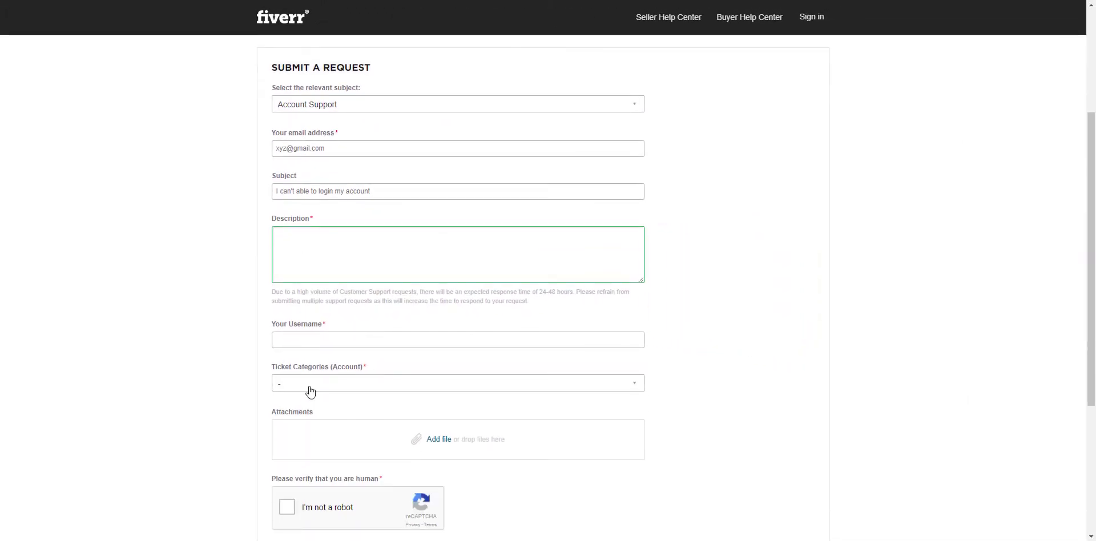
pyautogui.click(329, 342)
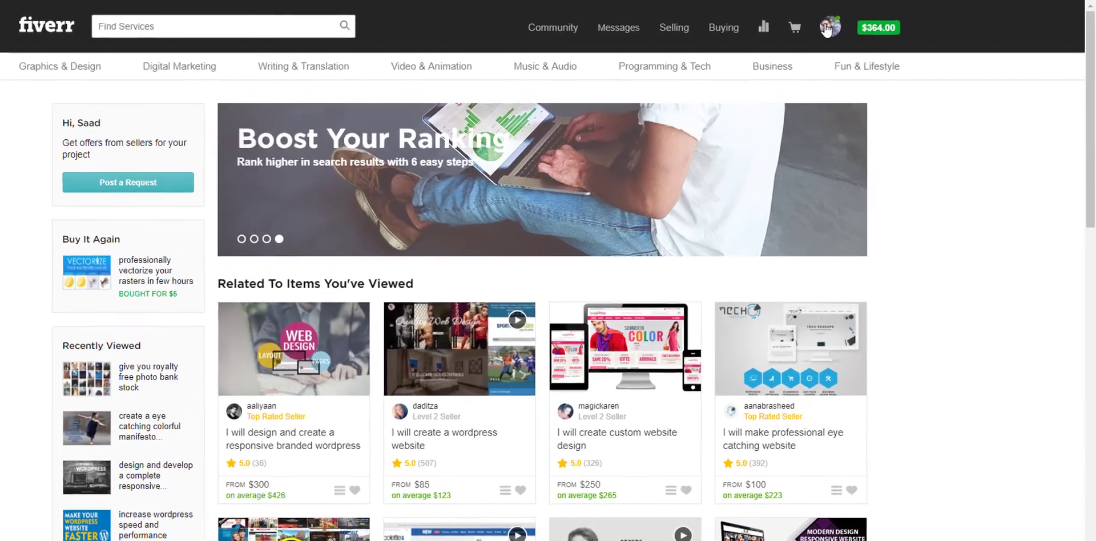
pyautogui.click(827, 30)
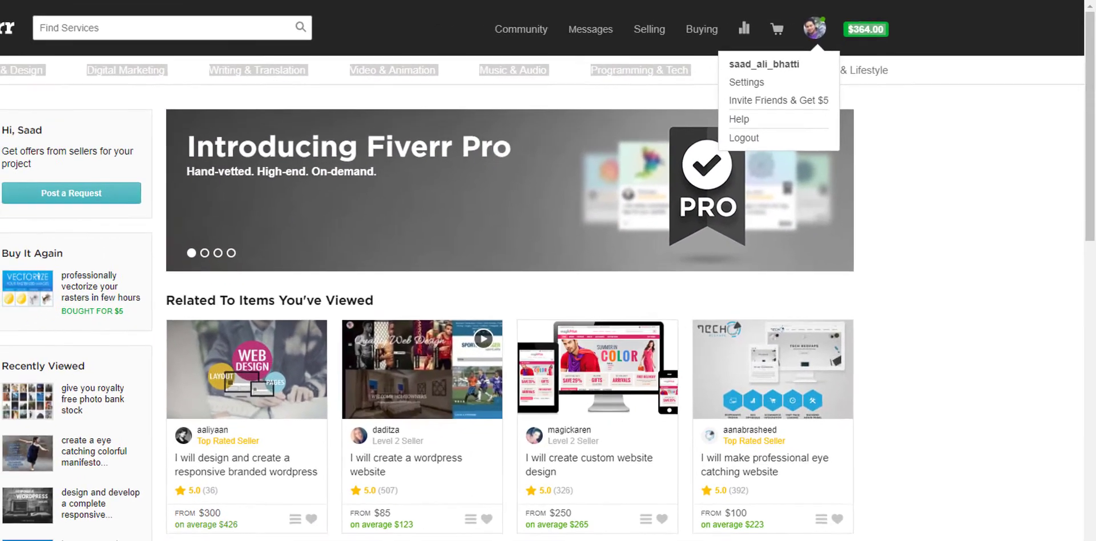
pyautogui.scroll(-2, 421, 341)
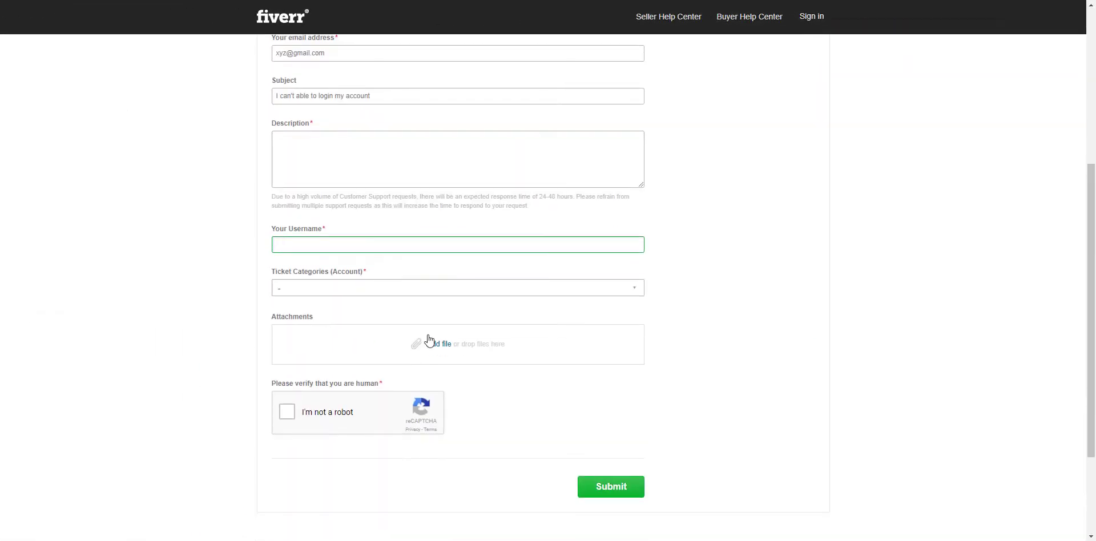
# Select Revenue Withdrawal Support from the Ticket Categories list
pyautogui.click(419, 294)
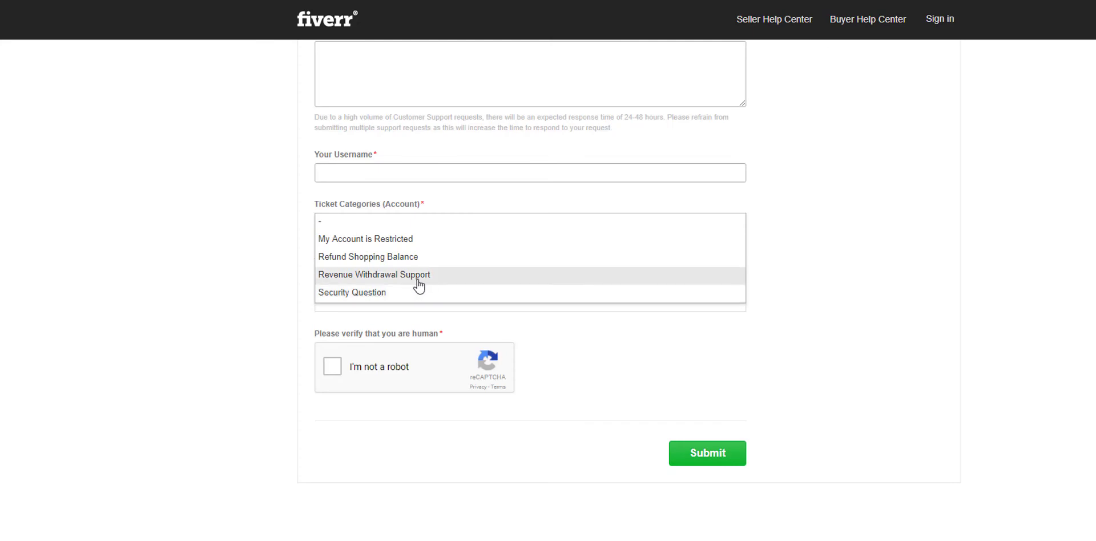
pyautogui.click(424, 283)
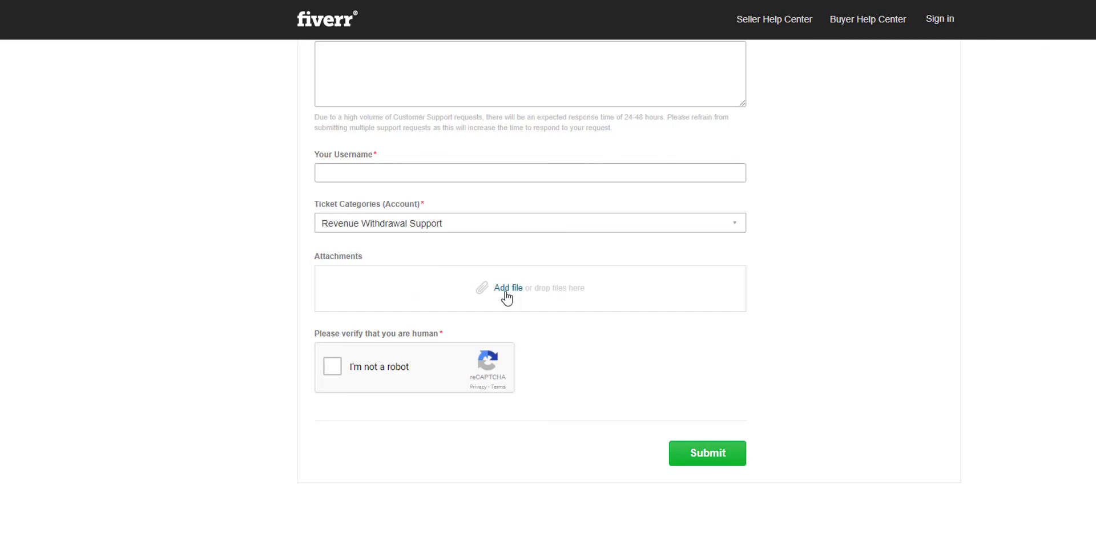